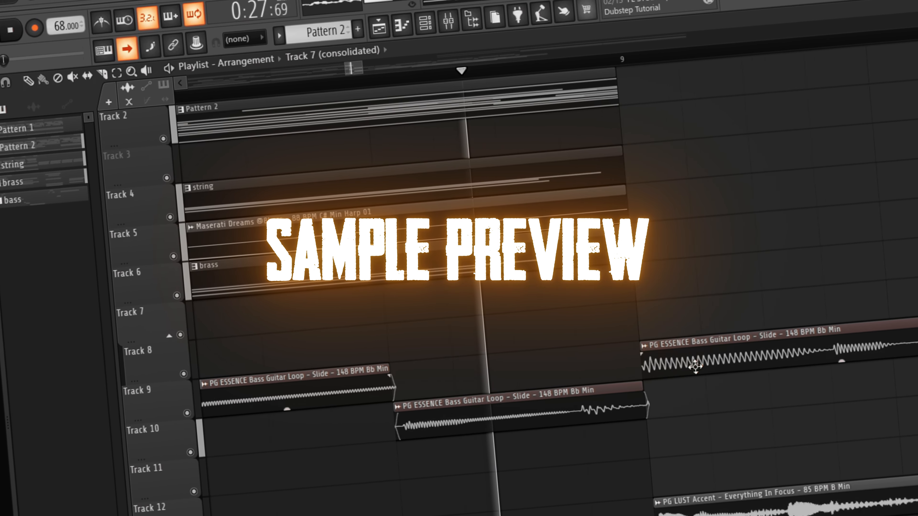
Step: In the Omnisphere track's Abbey Road Chambers, compare the Chamber 2 and Stone reverb types, return to Mirror and move the room microphones
scroll(709, 329, "up", 1)
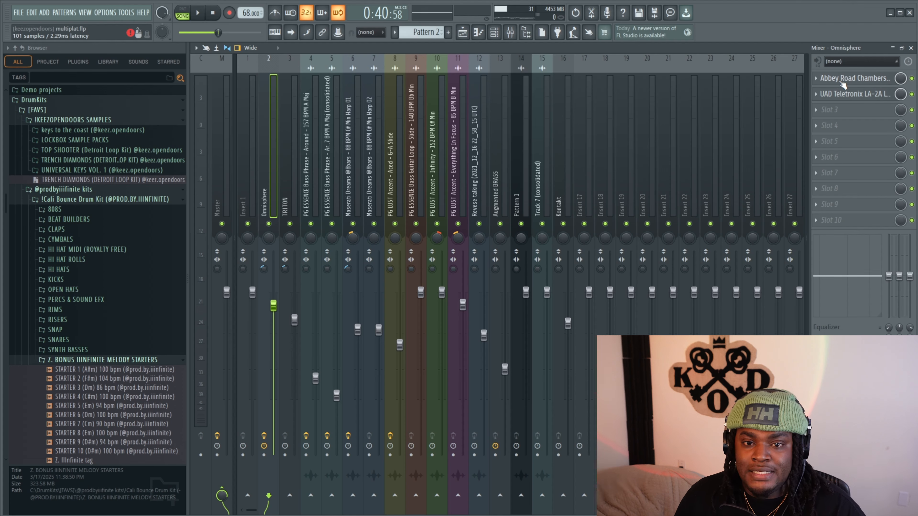
left_click(843, 83)
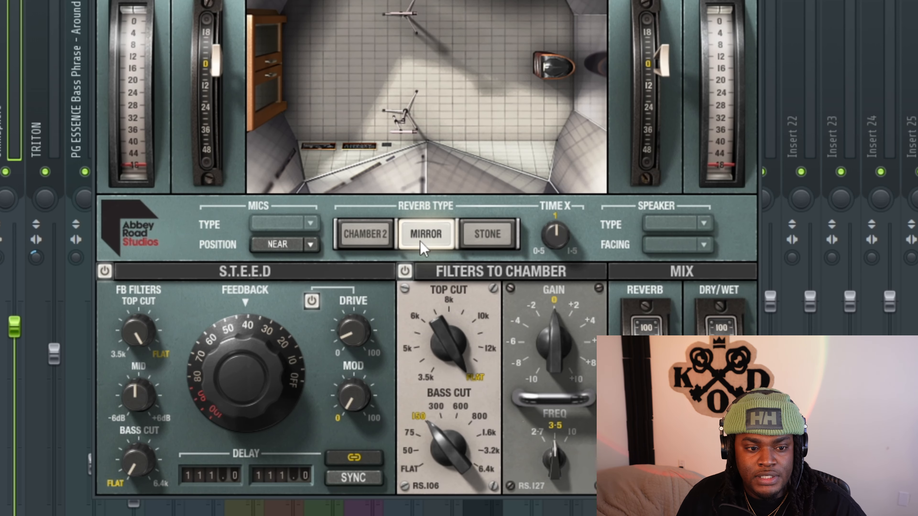
left_click(359, 241)
left_click(495, 235)
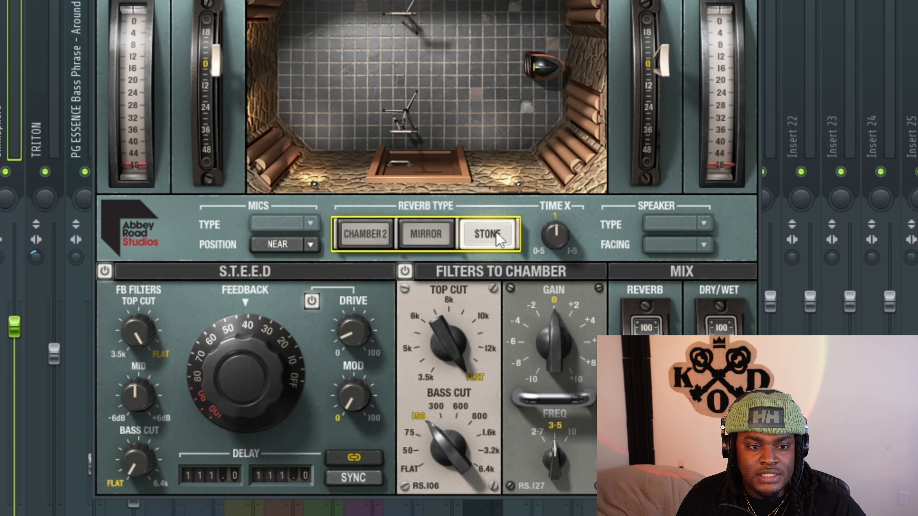
left_click(423, 243)
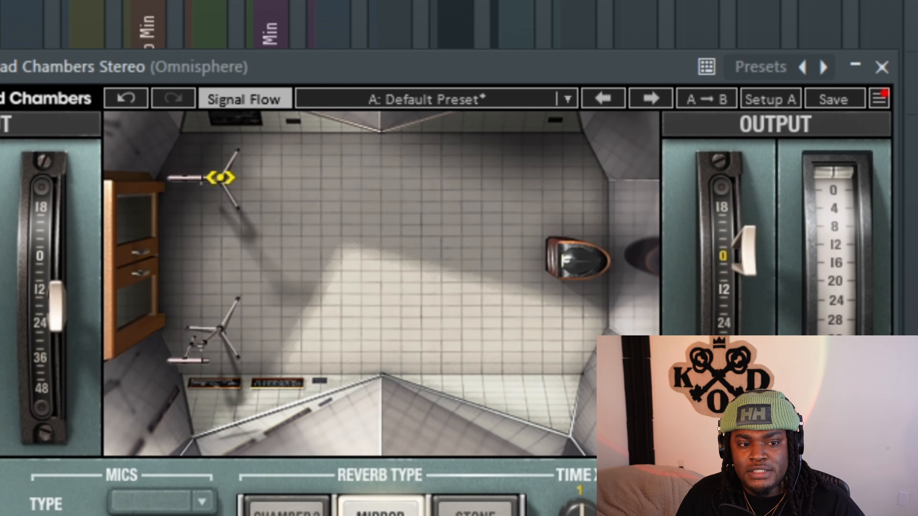
left_click_drag(209, 186, 314, 179)
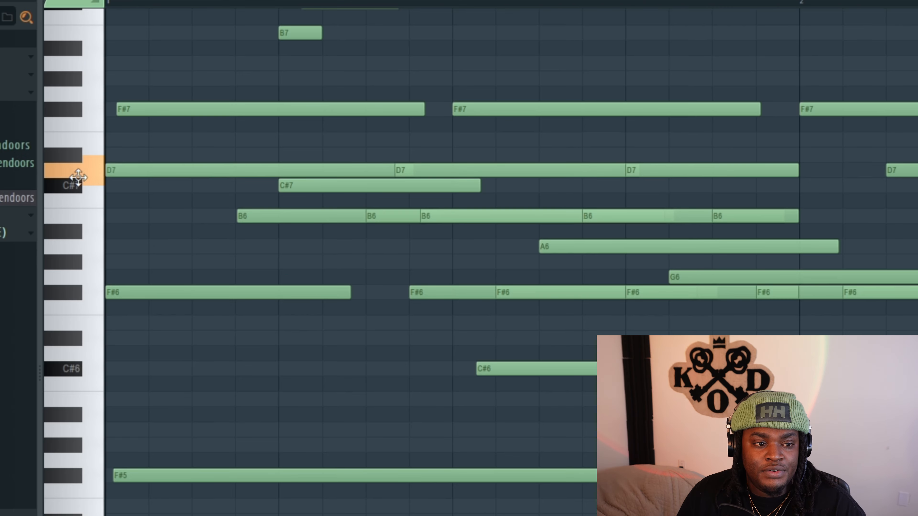
Step: Stagger the first D7 and F#6 notes after the downbeat in the Omnisphere piano roll, and play the pattern
left_click_drag(197, 117, 175, 127)
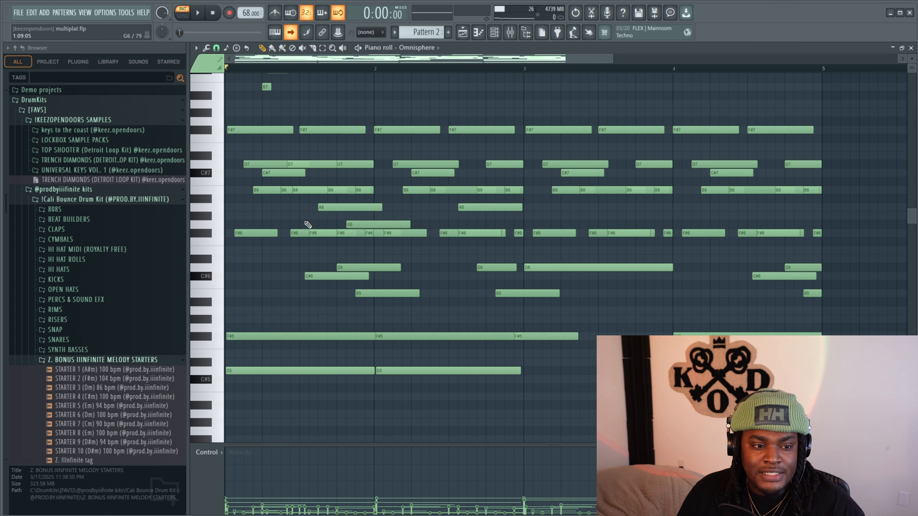
key("space")
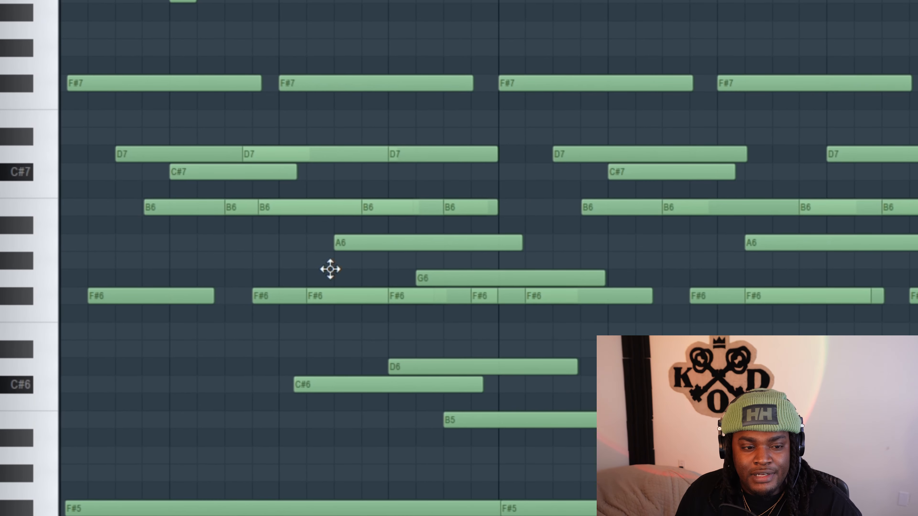
scroll(289, 231, "up", 3)
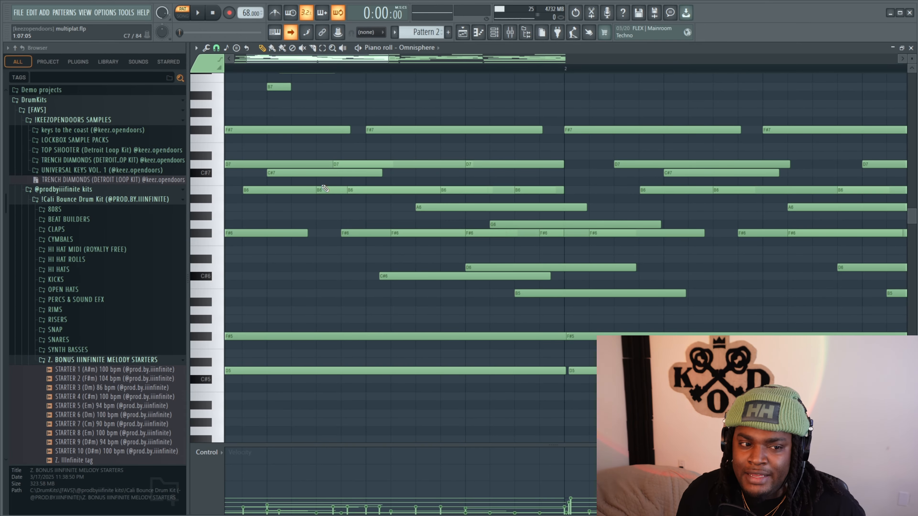
left_click_drag(316, 64, 303, 64)
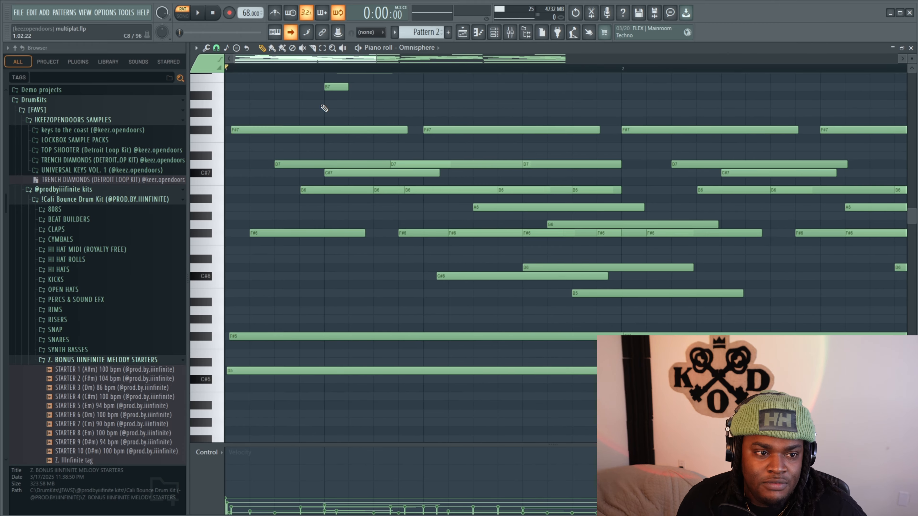
scroll(299, 144, "up", 3)
key("space")
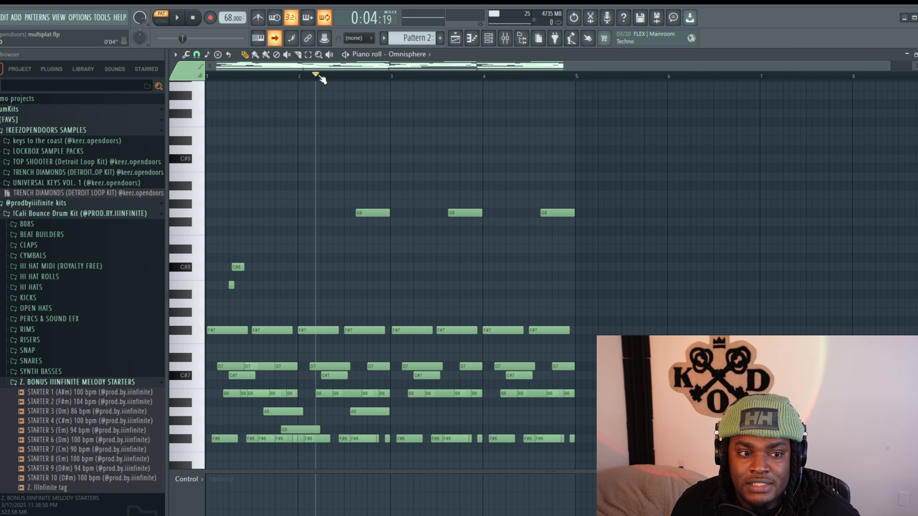
Step: Draw an extra G note in bar 3 of the Omnisphere pattern, raised to G8, and delete it
scroll(445, 285, "down", 3)
scroll(442, 167, "up", 3)
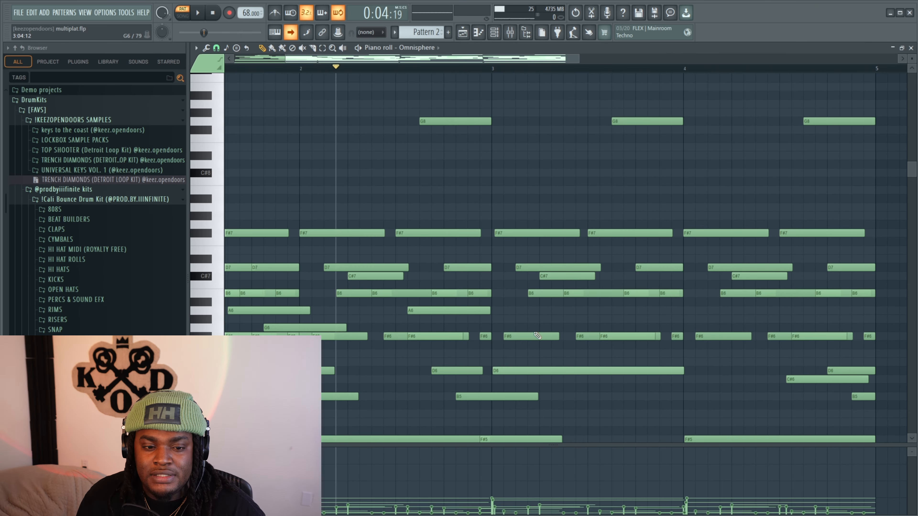
left_click(611, 328)
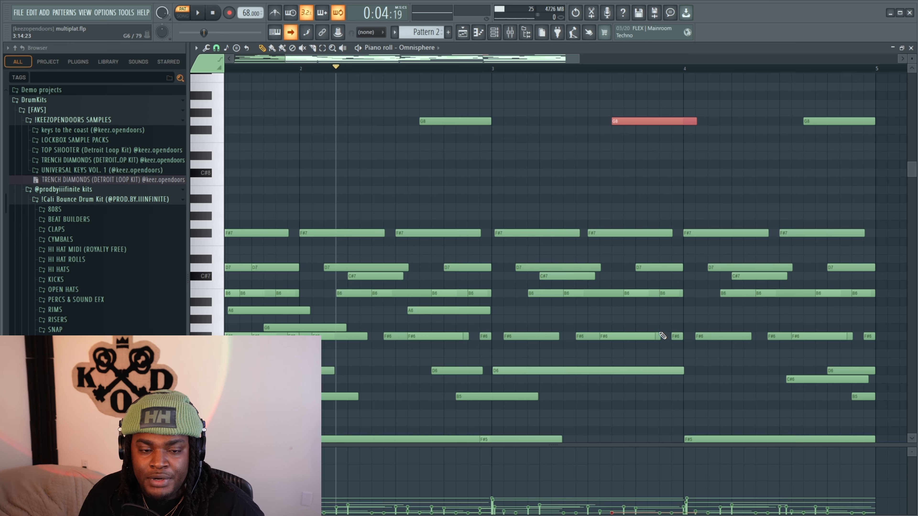
scroll(829, 266, "up", 1)
right_click(647, 150)
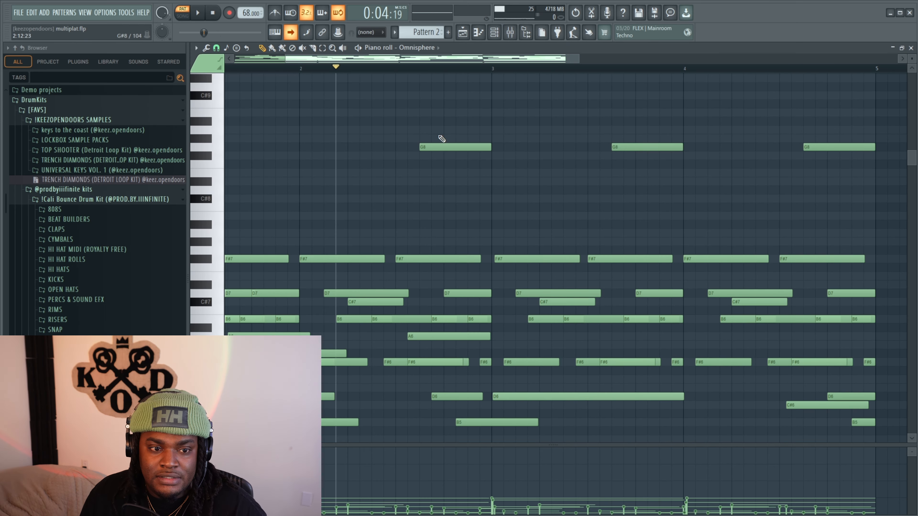
Step: Play the Omnisphere pattern through, and check the track's Teletronix LA-2A compressor before closing it
key("space")
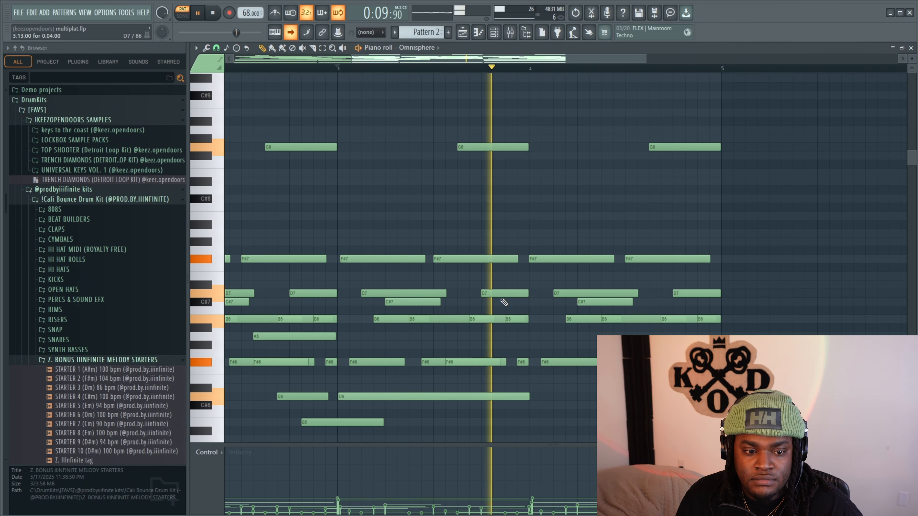
scroll(452, 290, "down", 3)
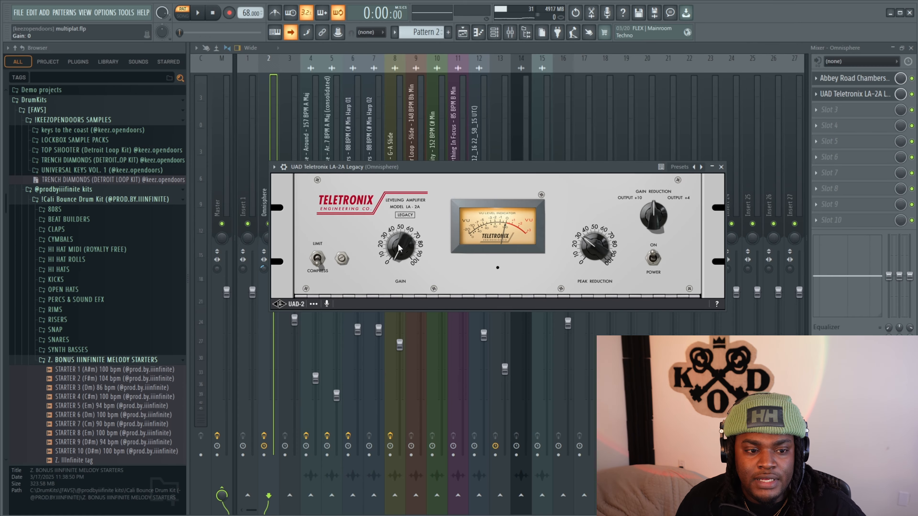
left_click(721, 166)
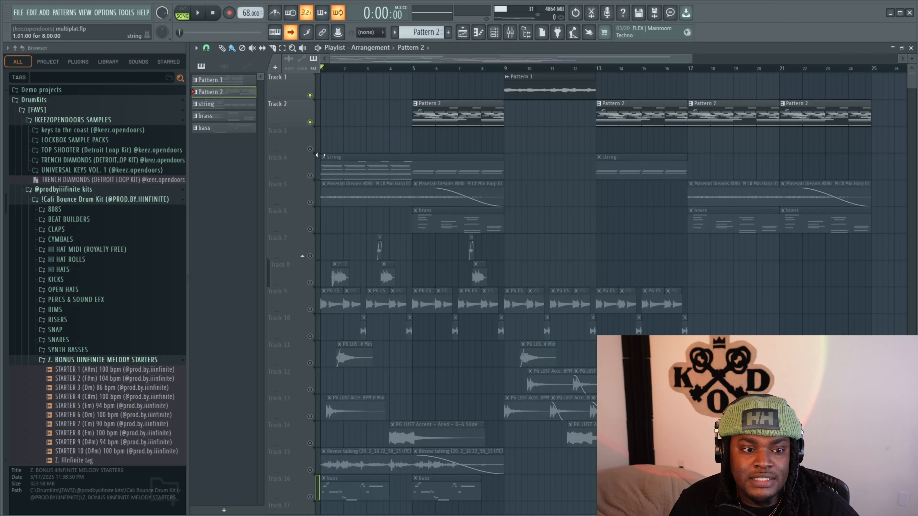
Step: Open the string pattern in the TRITON piano roll and play it through to examine its chords
double_click(335, 167)
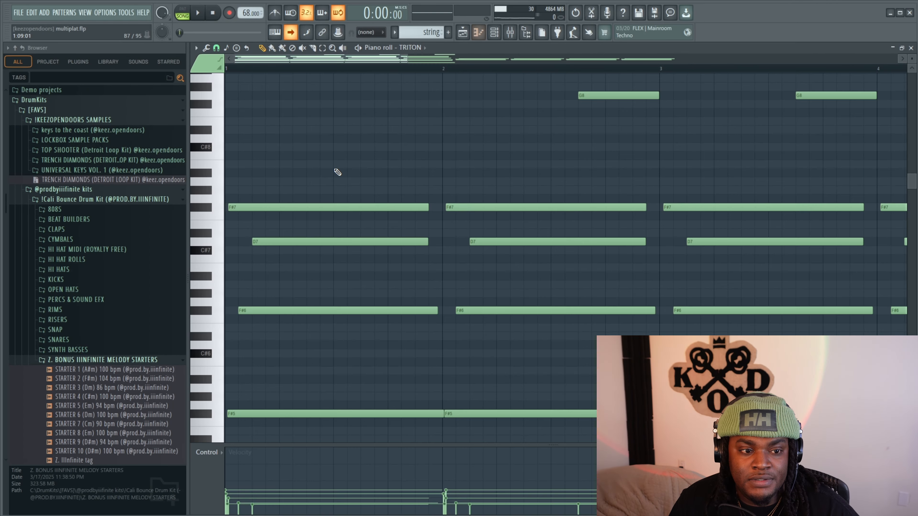
scroll(281, 172, "up", 2)
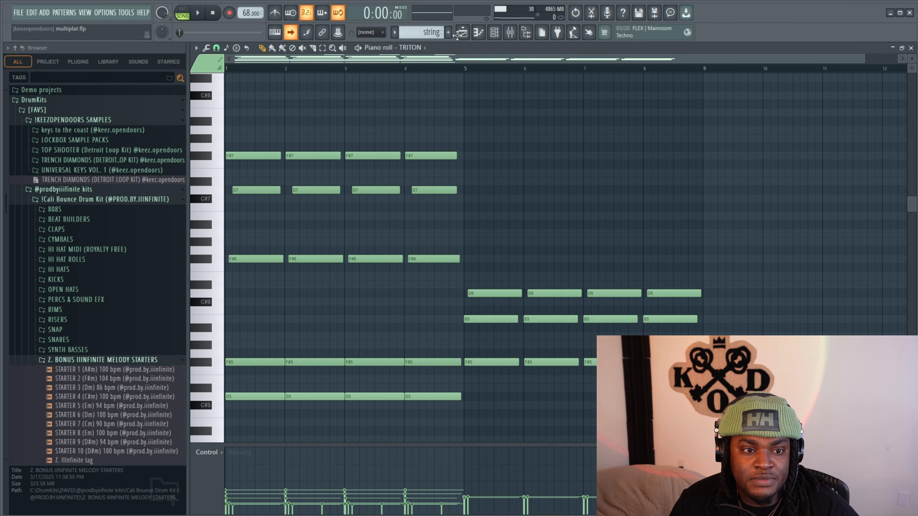
left_click(499, 37)
left_click(340, 104)
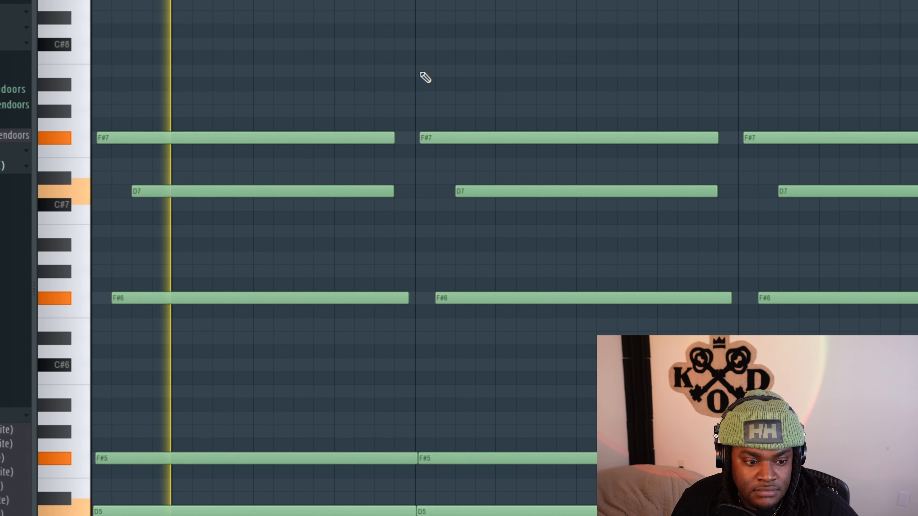
scroll(776, 92, "down", 2)
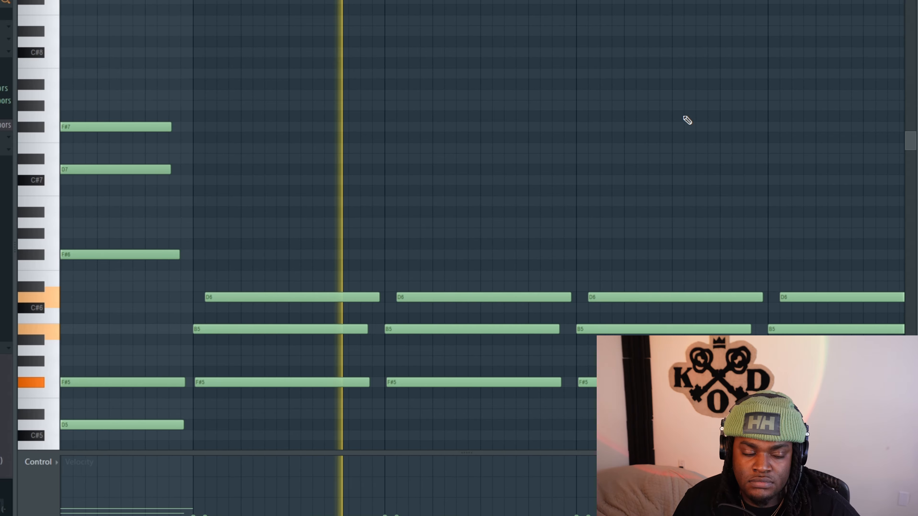
scroll(635, 162, "down", 3)
scroll(629, 168, "down", 1)
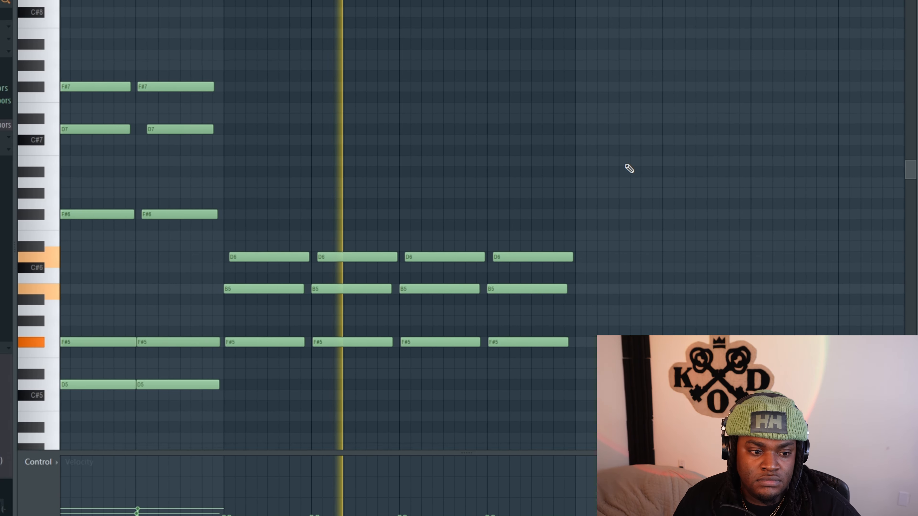
scroll(630, 161, "down", 1)
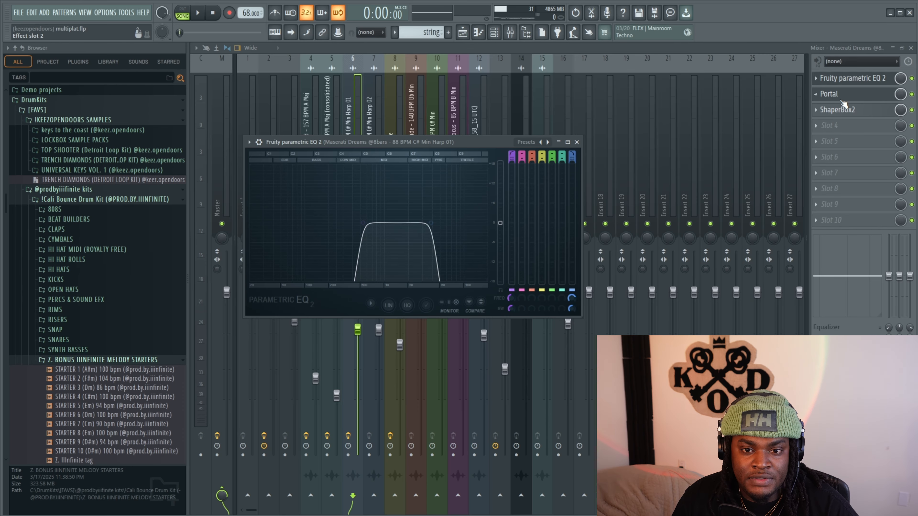
Step: Open the Portal effect on the Maserati Dreams harp track and browse its preset list
left_click(847, 95)
left_click(738, 94)
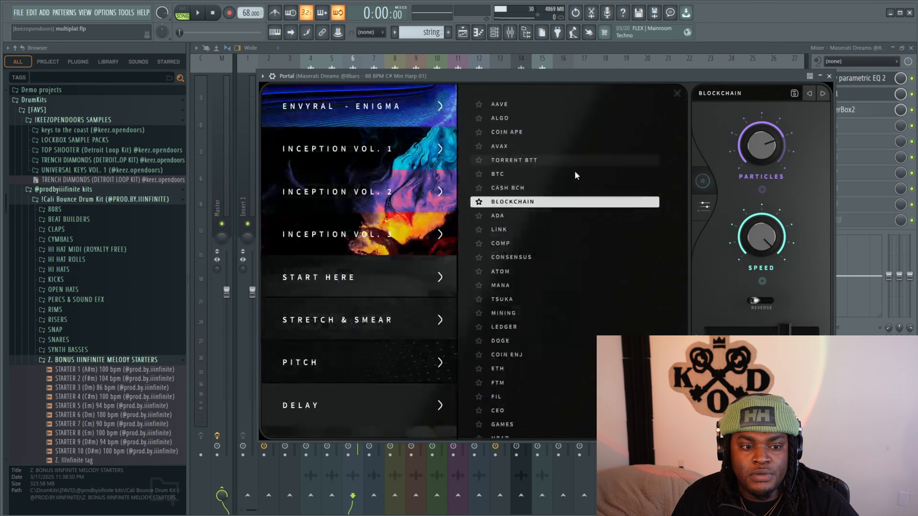
scroll(361, 361, "down", 6)
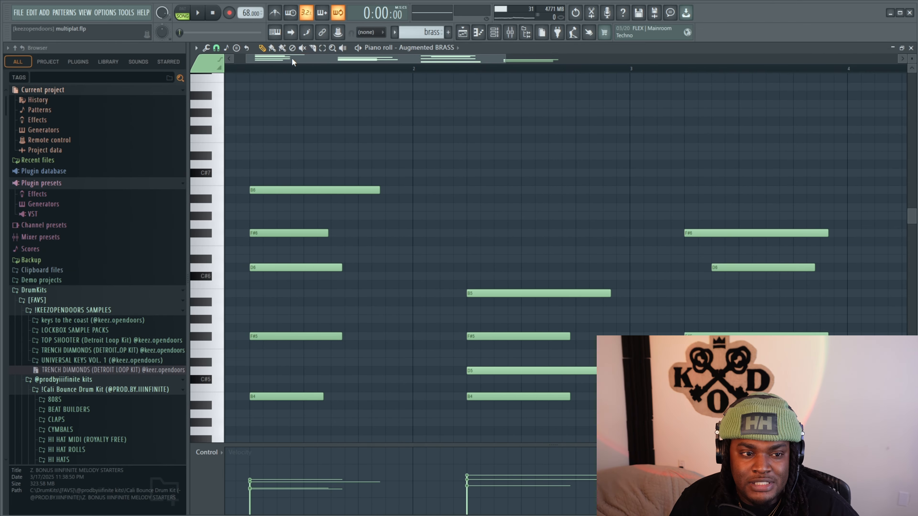
Step: Play the brass pattern in the Augmented BRASS piano roll and examine its chord voicings
key("space")
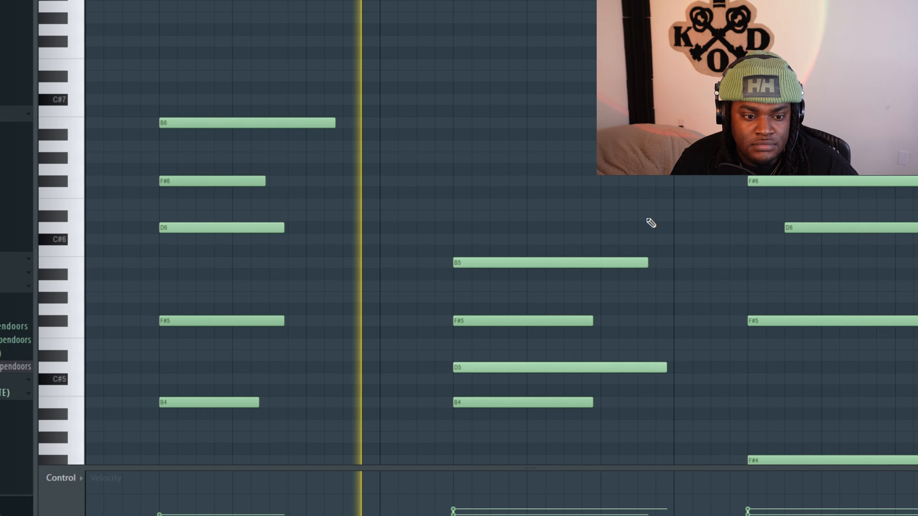
scroll(666, 227, "down", 1)
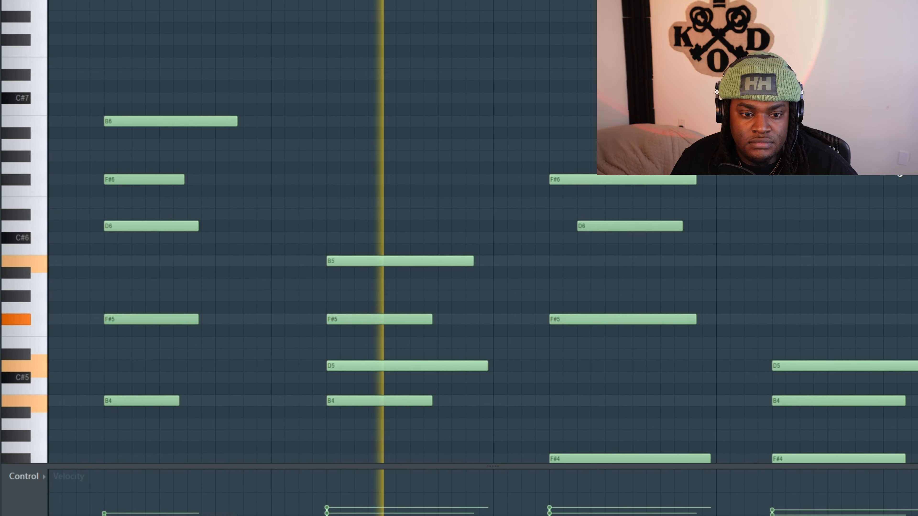
scroll(853, 203, "down", 3)
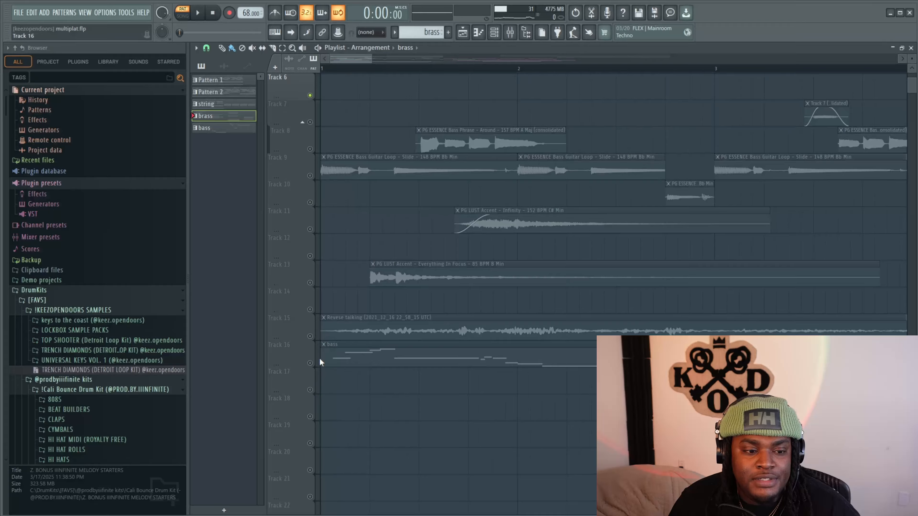
Step: Unmute Track 16, and play the bass pattern on its own and together with the other instrument tracks
left_click(310, 363)
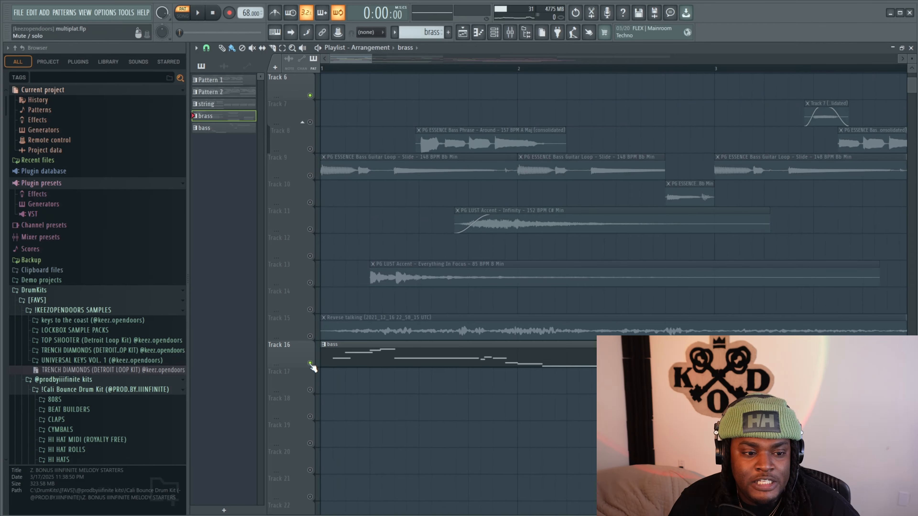
scroll(336, 347, "down", 4)
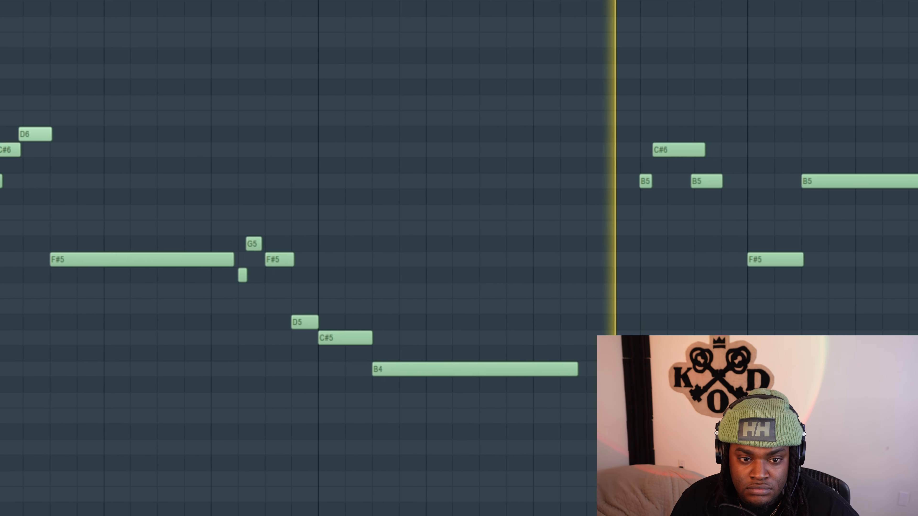
scroll(898, 14, "down", 4)
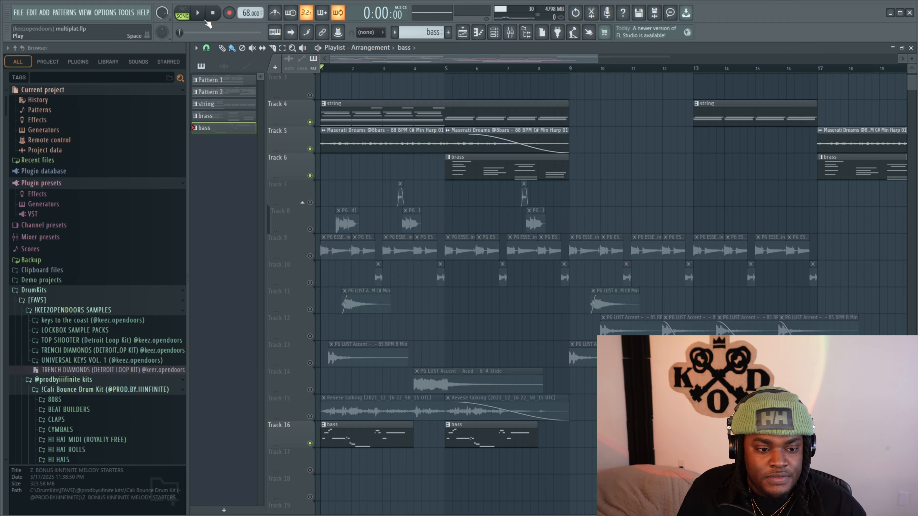
left_click(204, 19)
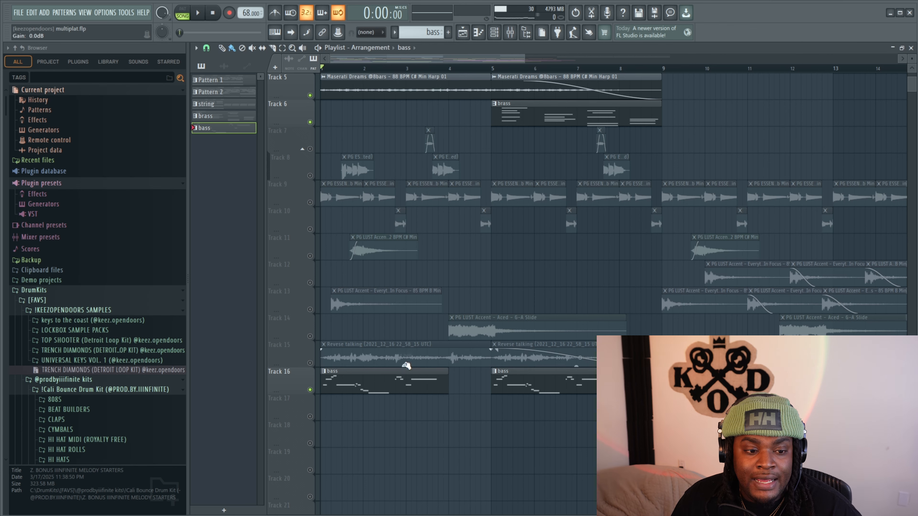
Step: Leave only the sample tracks 7 to 11 and 13 to 15 audible, and open the settings of Track 8's PG ESSENCE Bass Phrase clip
right_click(310, 363)
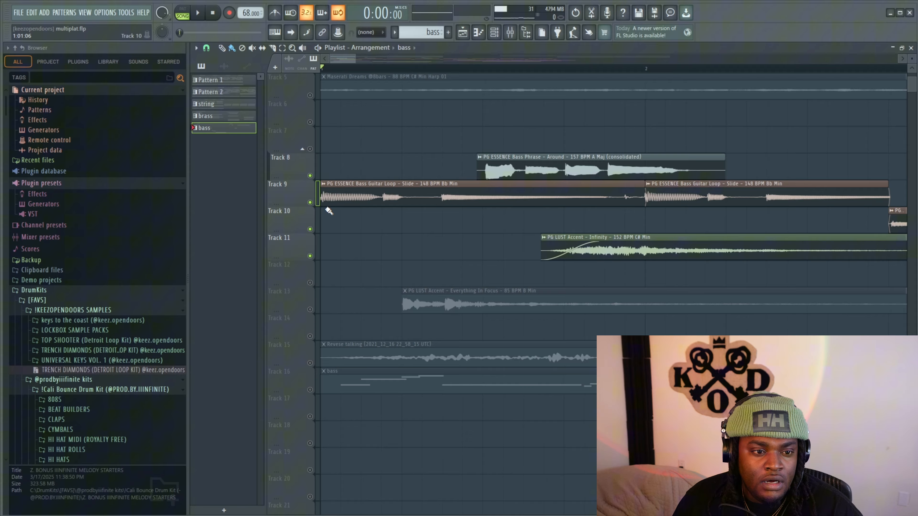
scroll(358, 266, "up", 4)
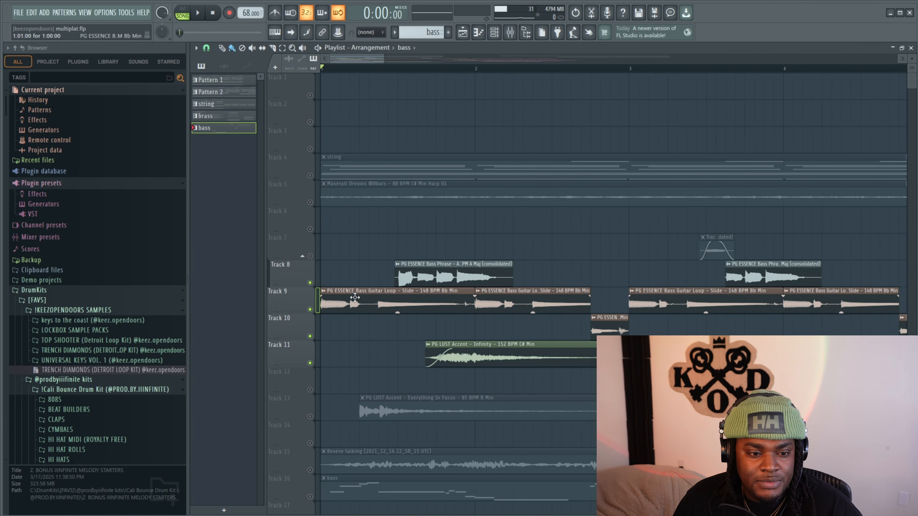
scroll(355, 297, "down", 2)
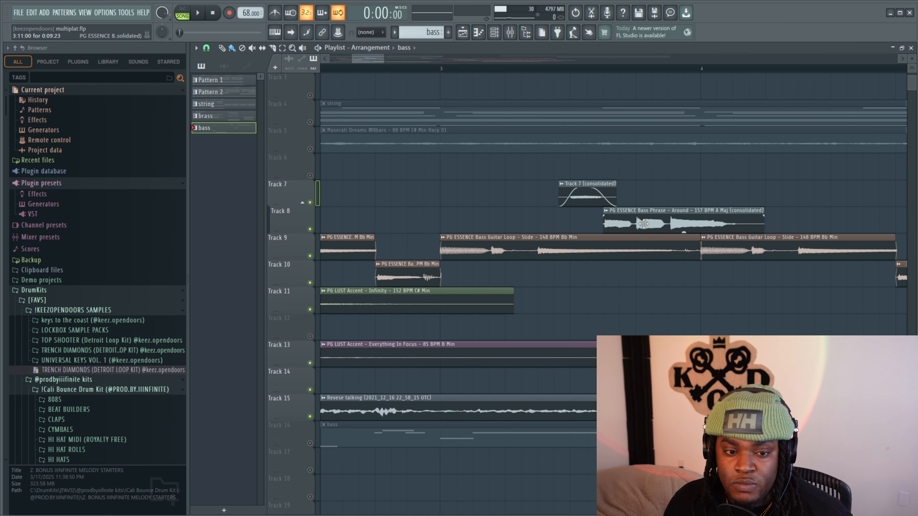
left_click(643, 224)
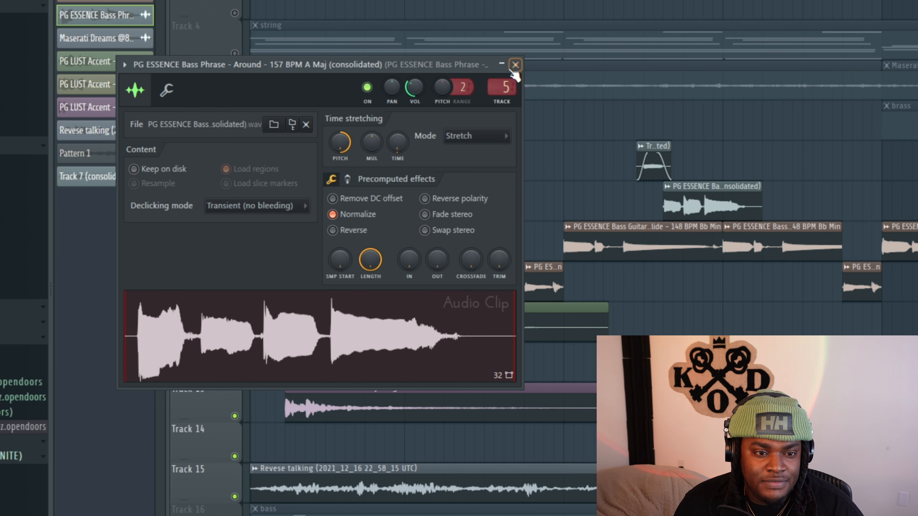
Step: Close the PG ESSENCE Bass Phrase clip settings and play the audible sample tracks 7 to 11 and 13 to 15 together
left_click(513, 68)
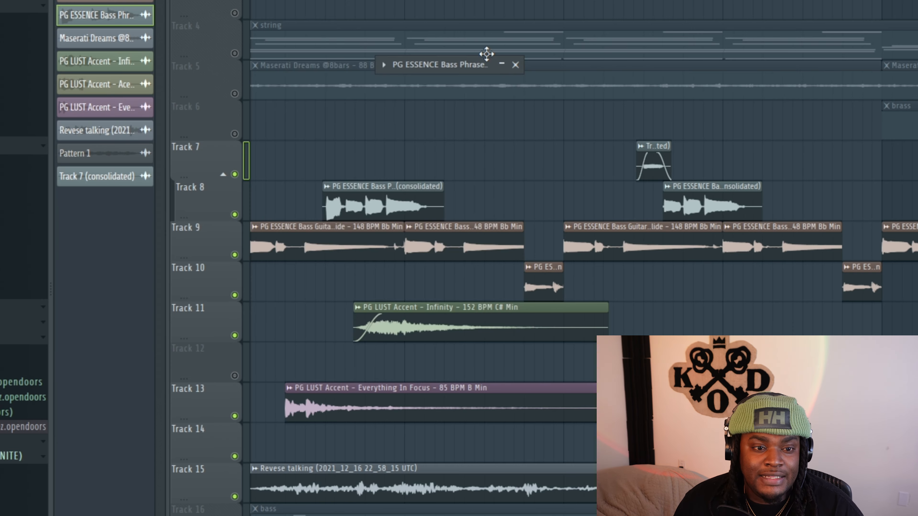
key("space")
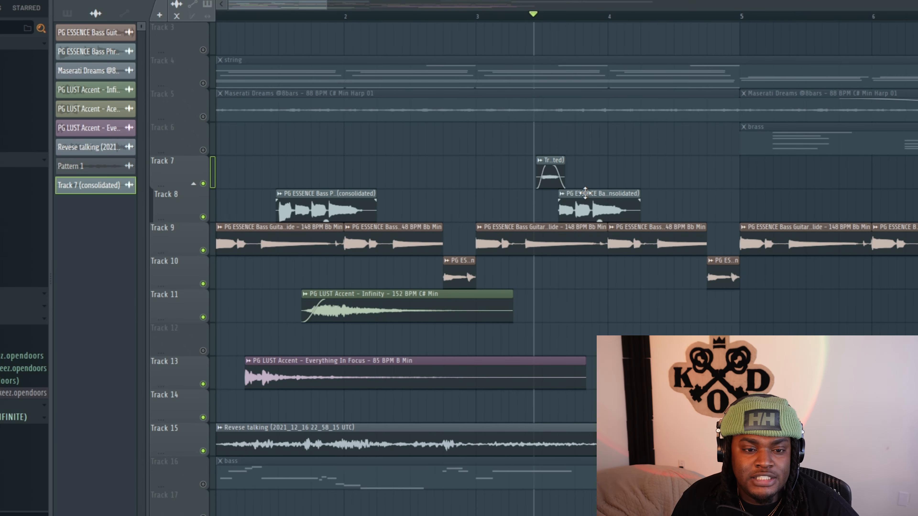
scroll(567, 190, "up", 4)
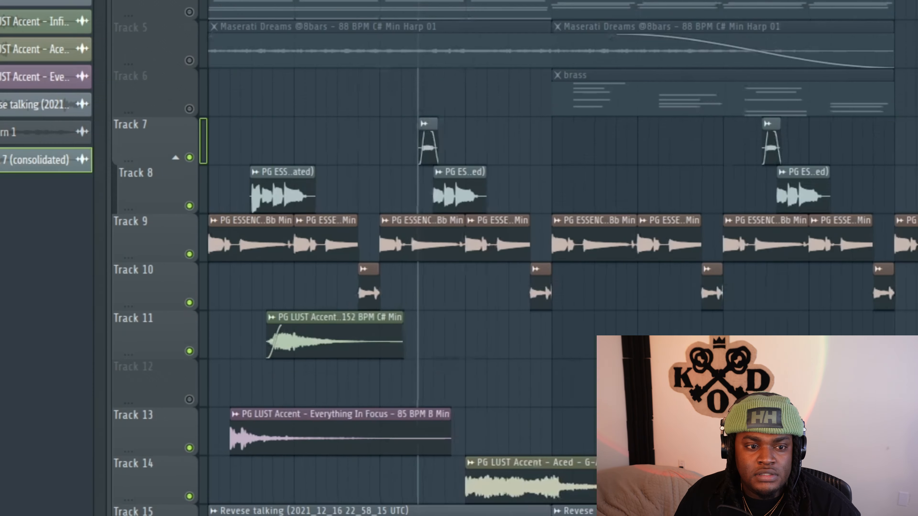
key("space")
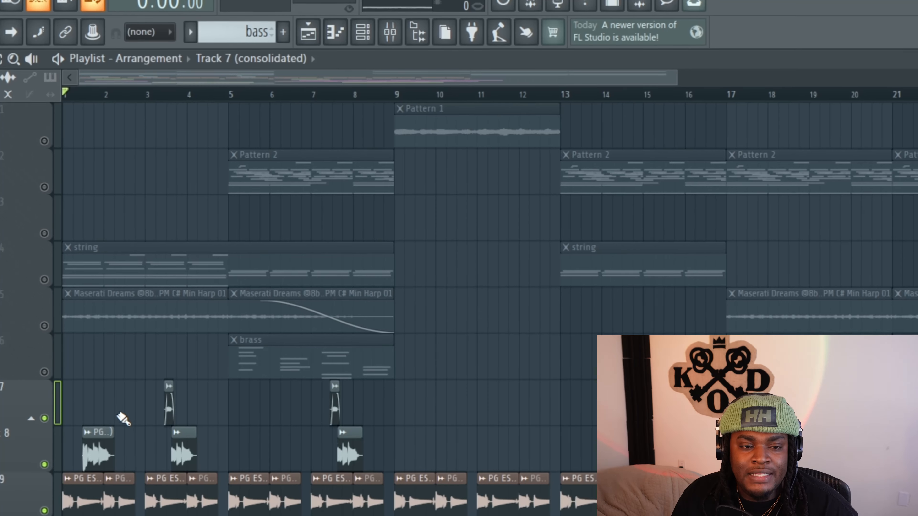
Step: Make all the tracks audible again and look through the full arrangement to the end of the Pattern 2, string and brass clips
scroll(130, 423, "up", 4)
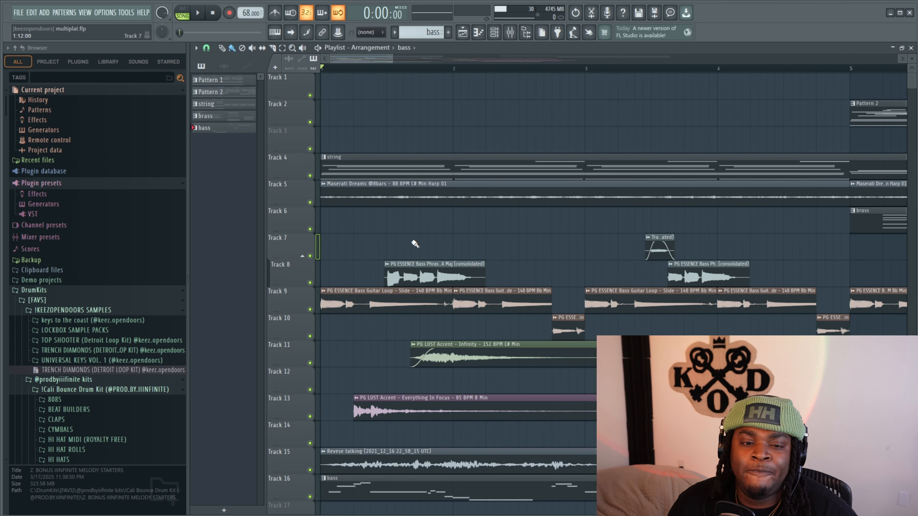
scroll(357, 285, "down", 2)
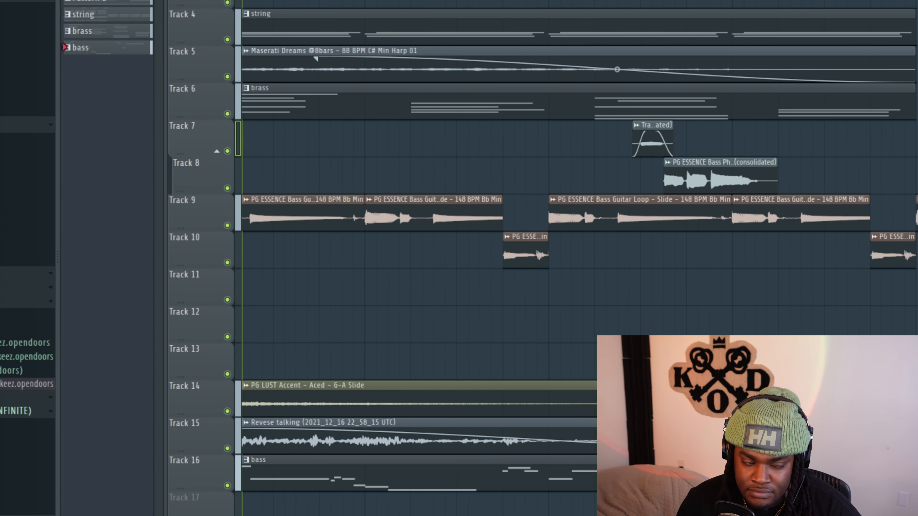
scroll(827, 102, "up", 2)
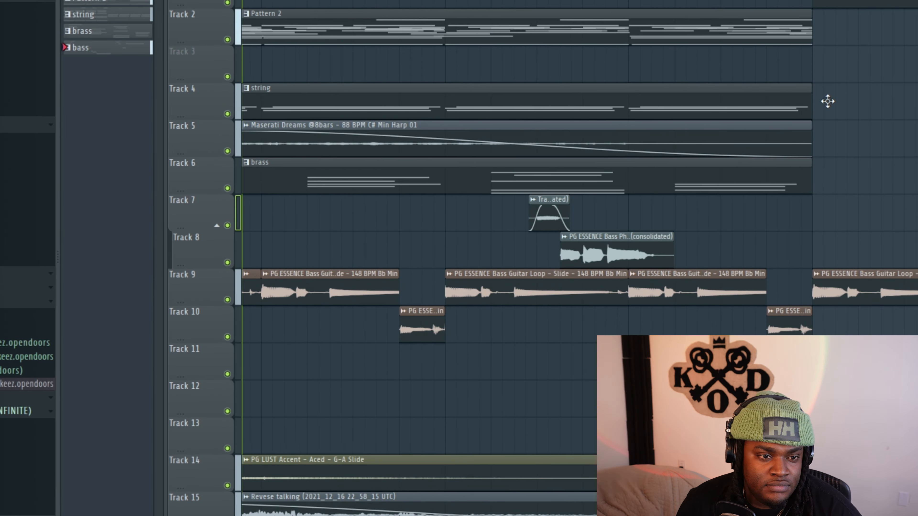